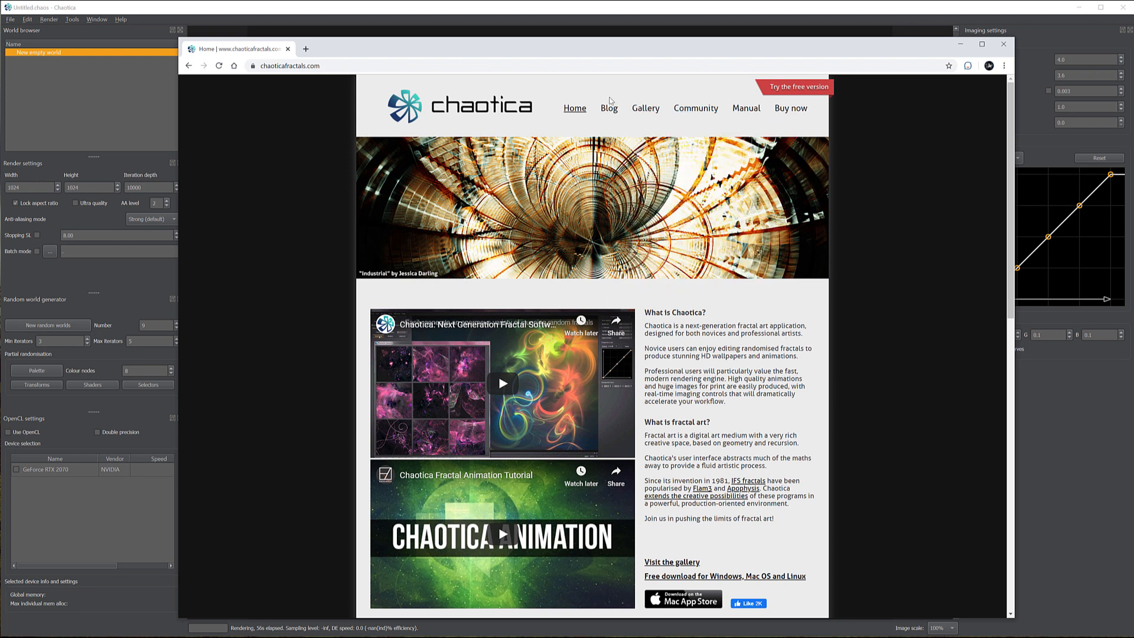
# Go to the Chaotica website's Image gallery of artists' fractal thumbnails.
pyautogui.click(643, 107)
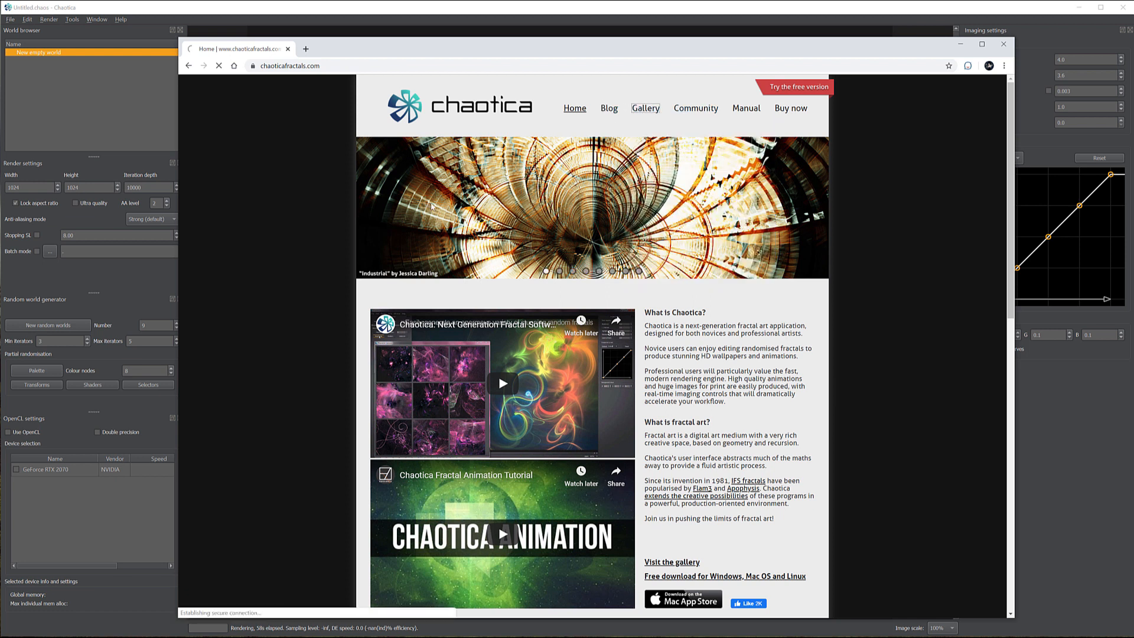
pyautogui.scroll(-3, 502, 477)
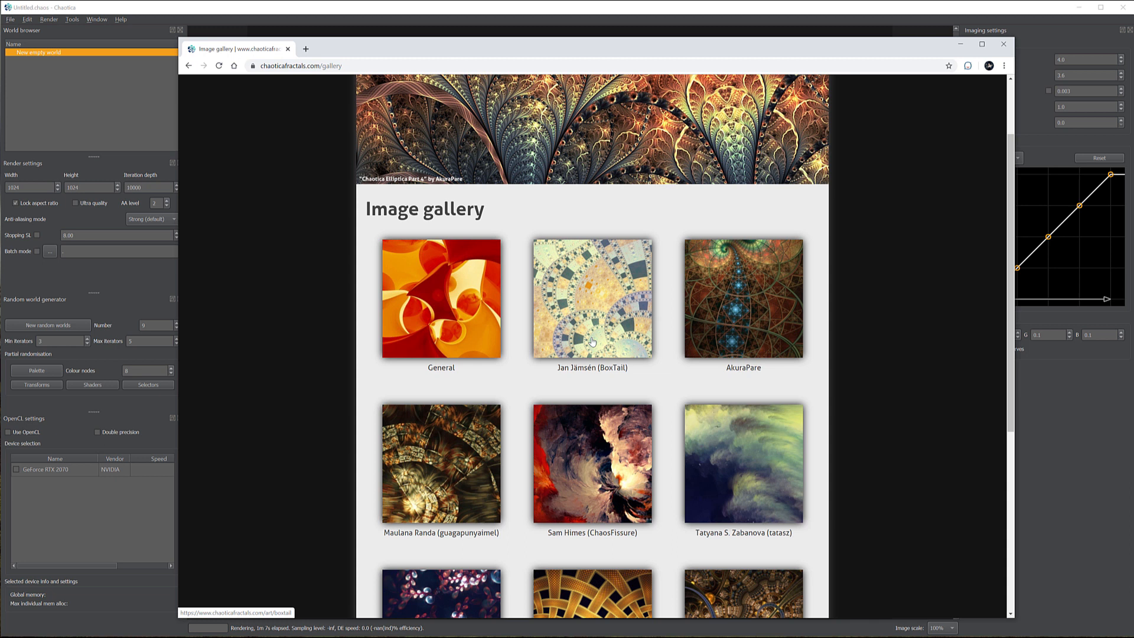
pyautogui.scroll(1, 593, 341)
pyautogui.scroll(1, 593, 341)
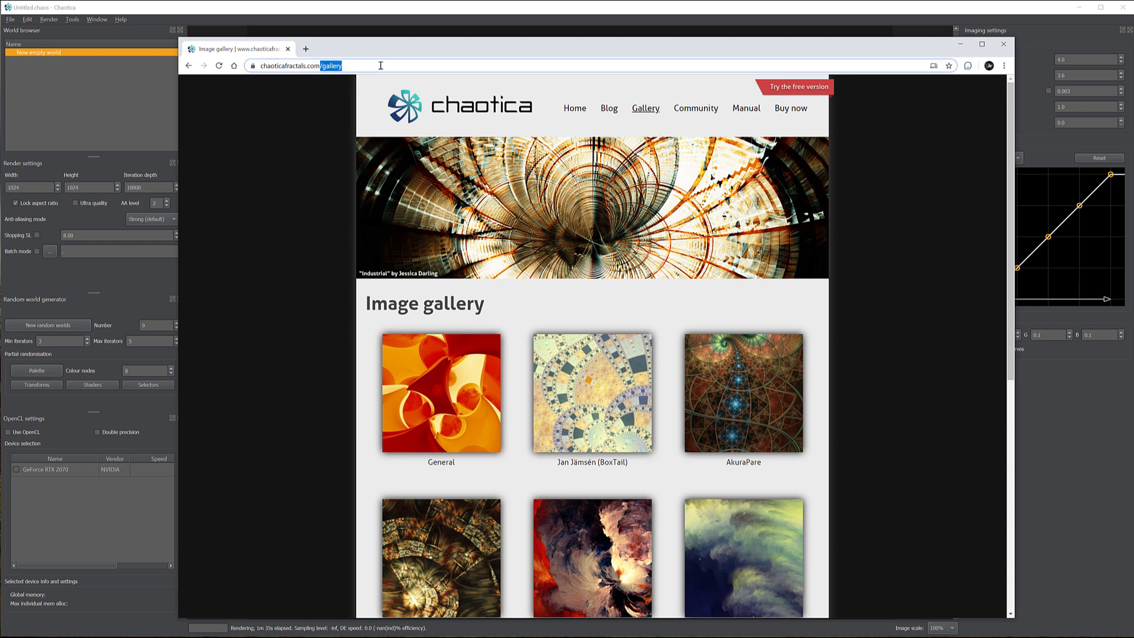
# Return to the Chaotica home page by trimming 'gallery' from the URL and look over the recent blog posts.
pyautogui.doubleClick(330, 66)
pyautogui.press('BackSpace')
pyautogui.press('Return')
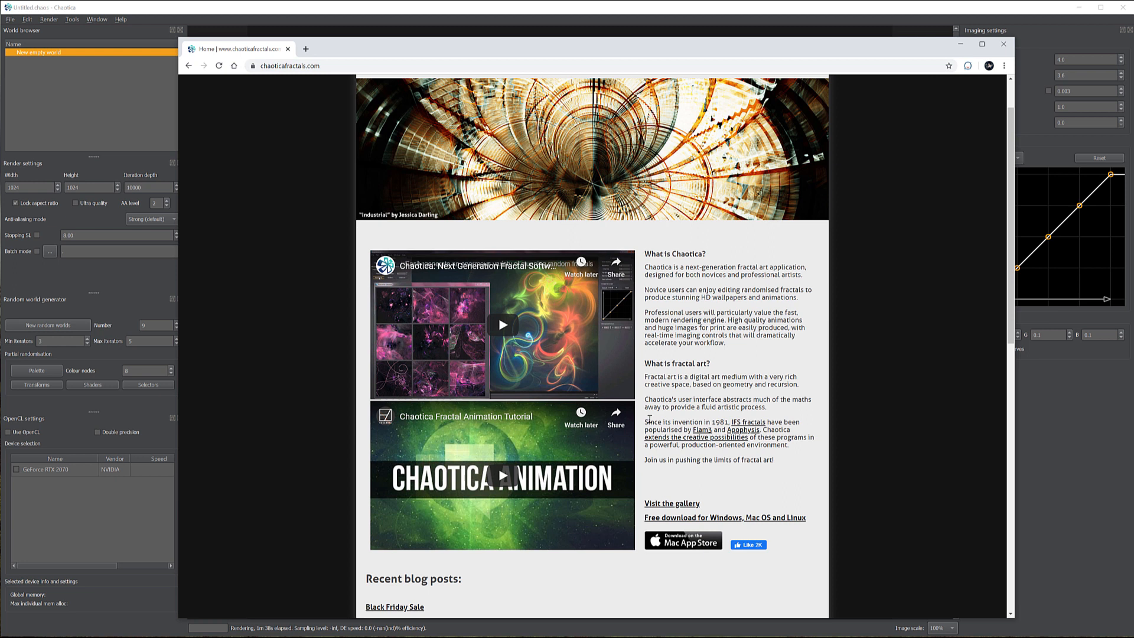
pyautogui.scroll(-5, 651, 376)
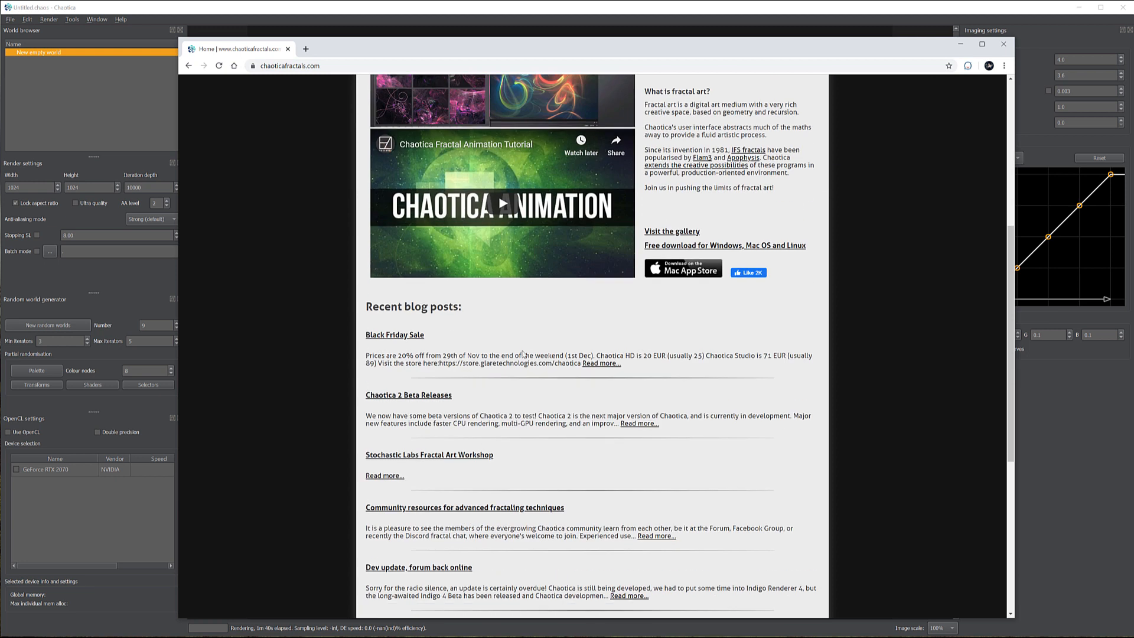
pyautogui.moveTo(444, 356); pyautogui.dragTo(666, 356)
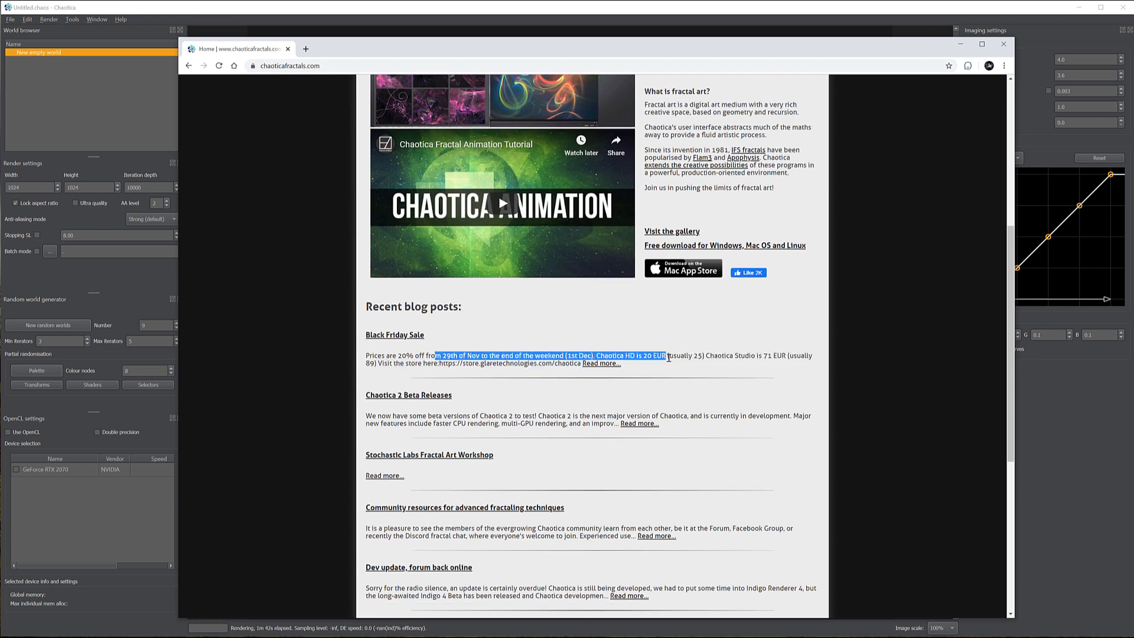
pyautogui.click(705, 371)
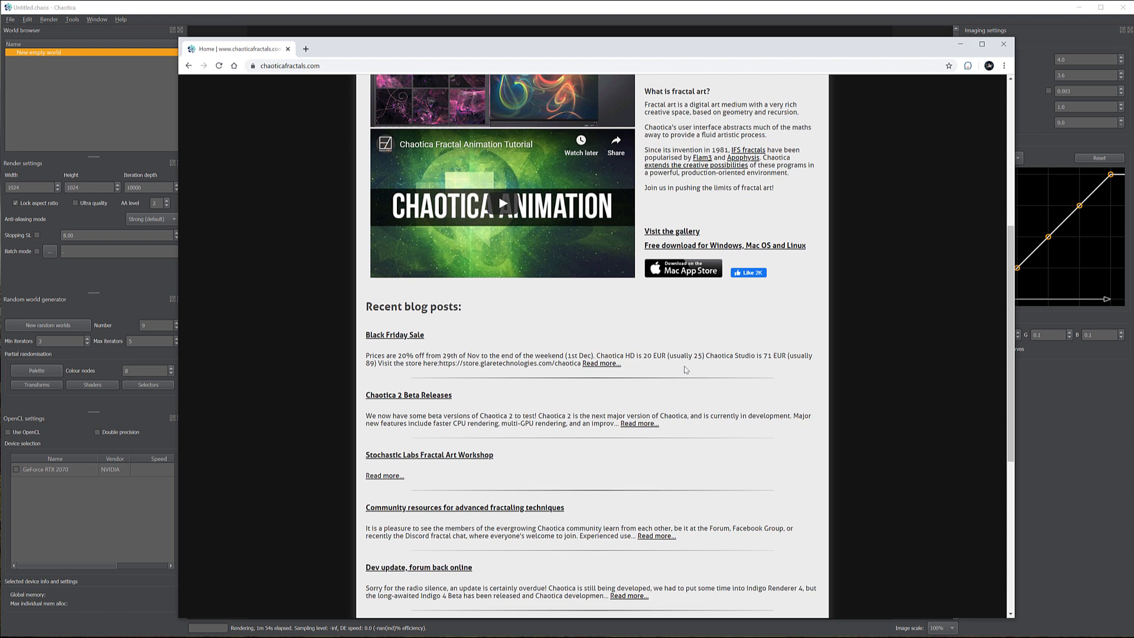
pyautogui.scroll(-2, 684, 370)
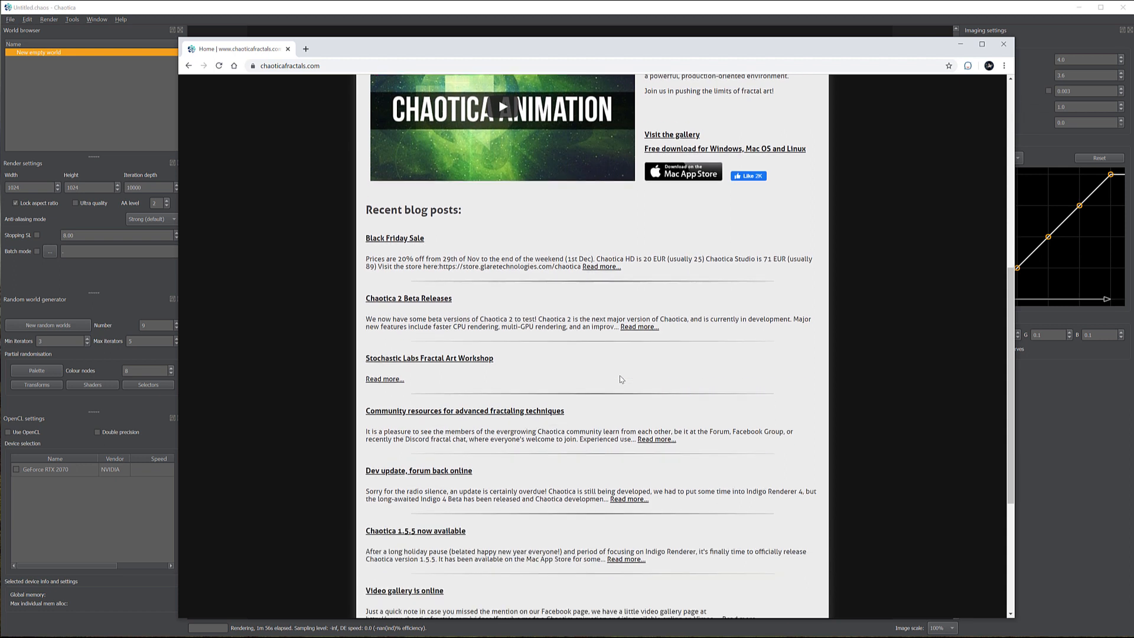
pyautogui.scroll(5, 623, 388)
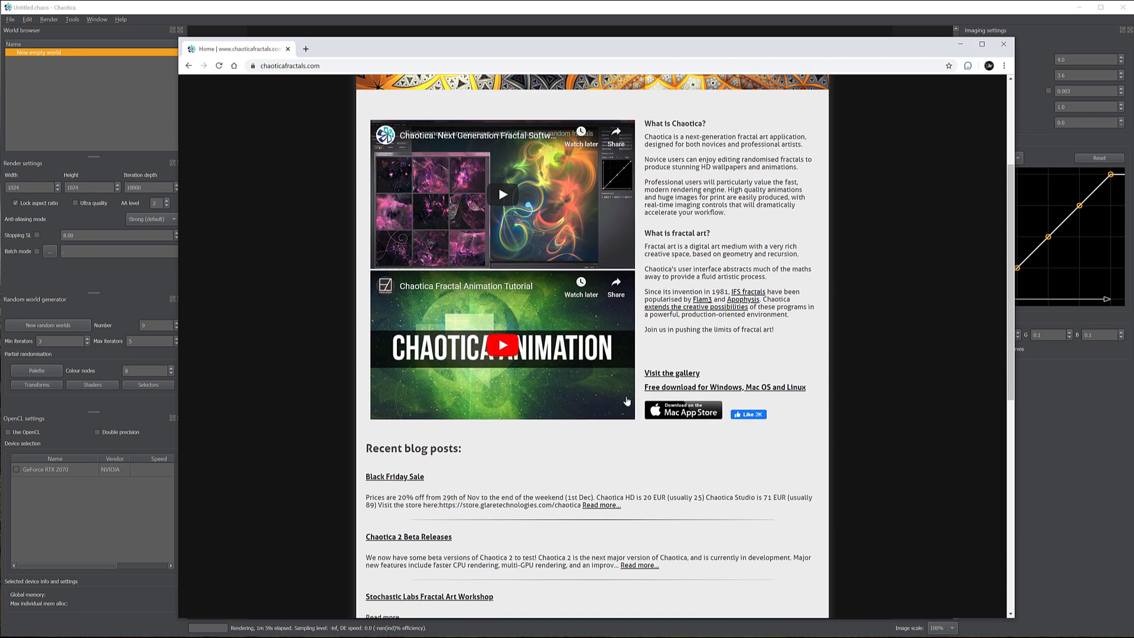
pyautogui.scroll(-3, 626, 402)
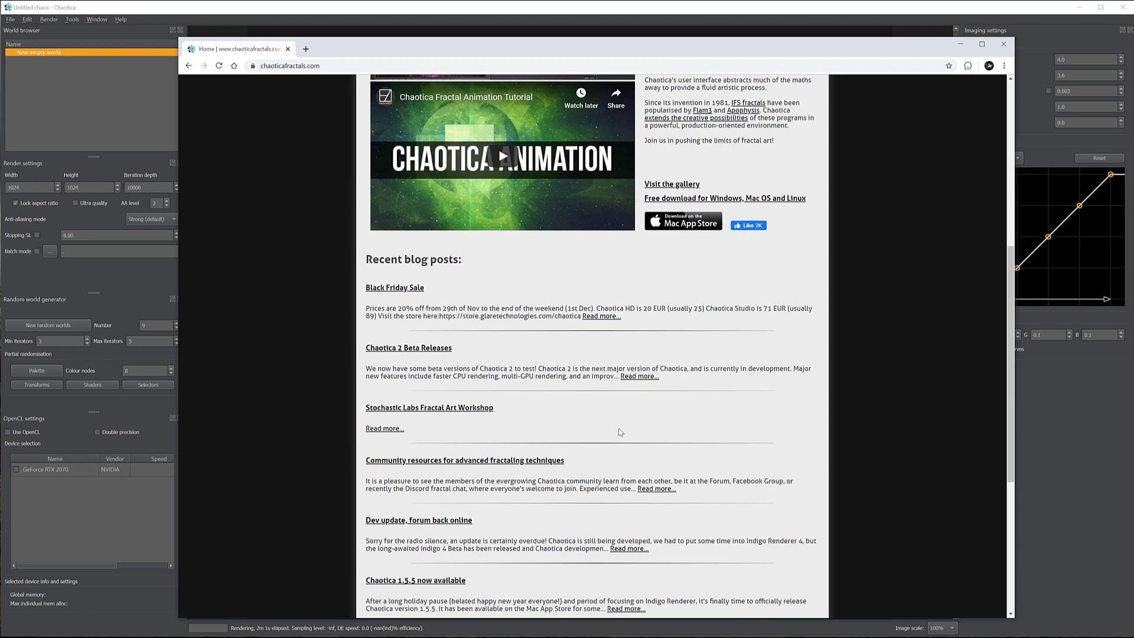
pyautogui.scroll(3, 588, 414)
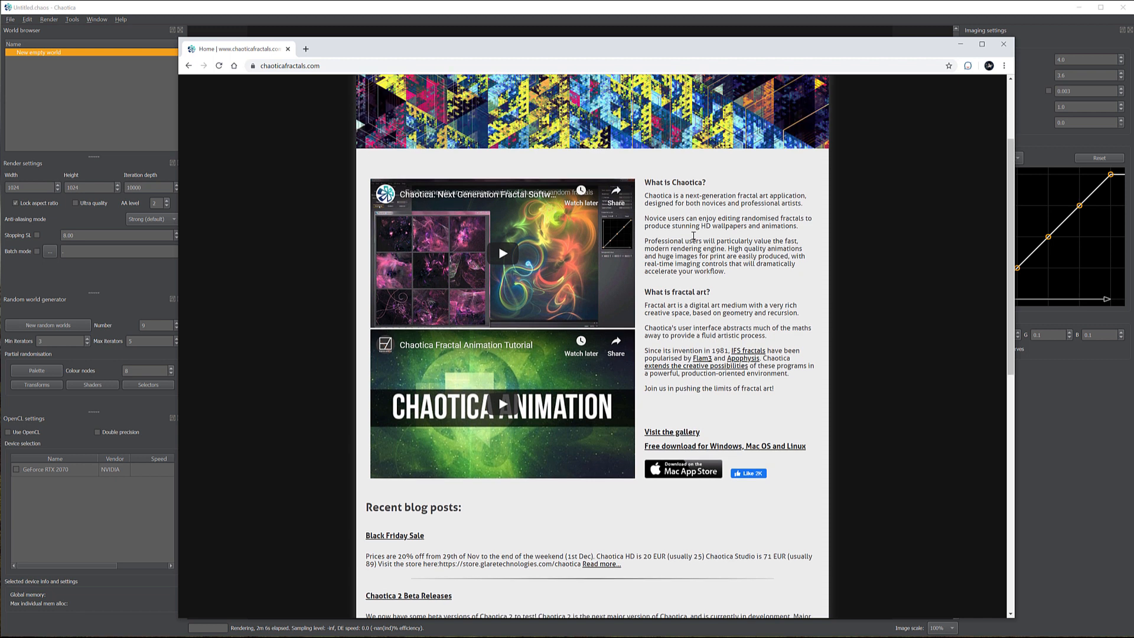
pyautogui.scroll(2, 698, 235)
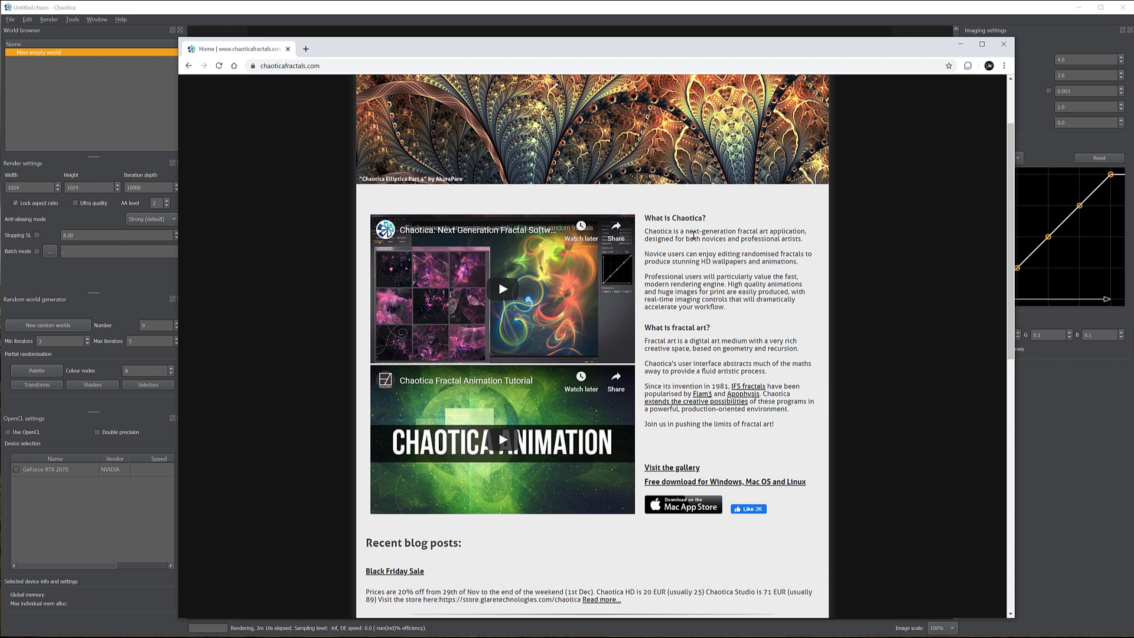
pyautogui.scroll(3, 694, 234)
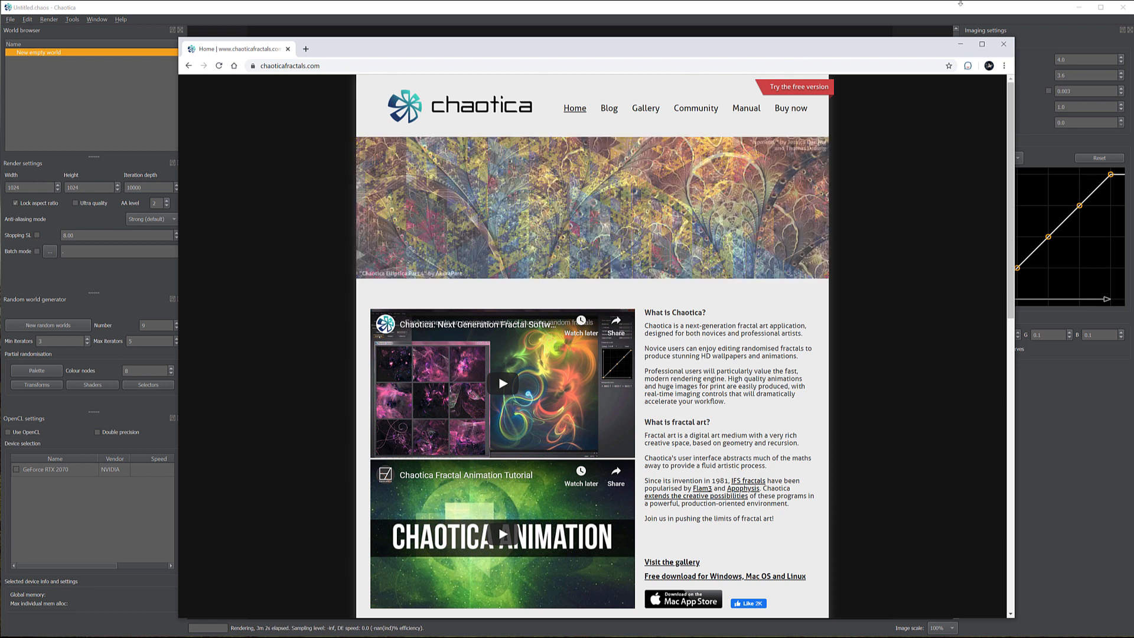
# Minimize Chrome, generate a batch of new random fractal worlds, then dismiss the preview.
pyautogui.click(960, 44)
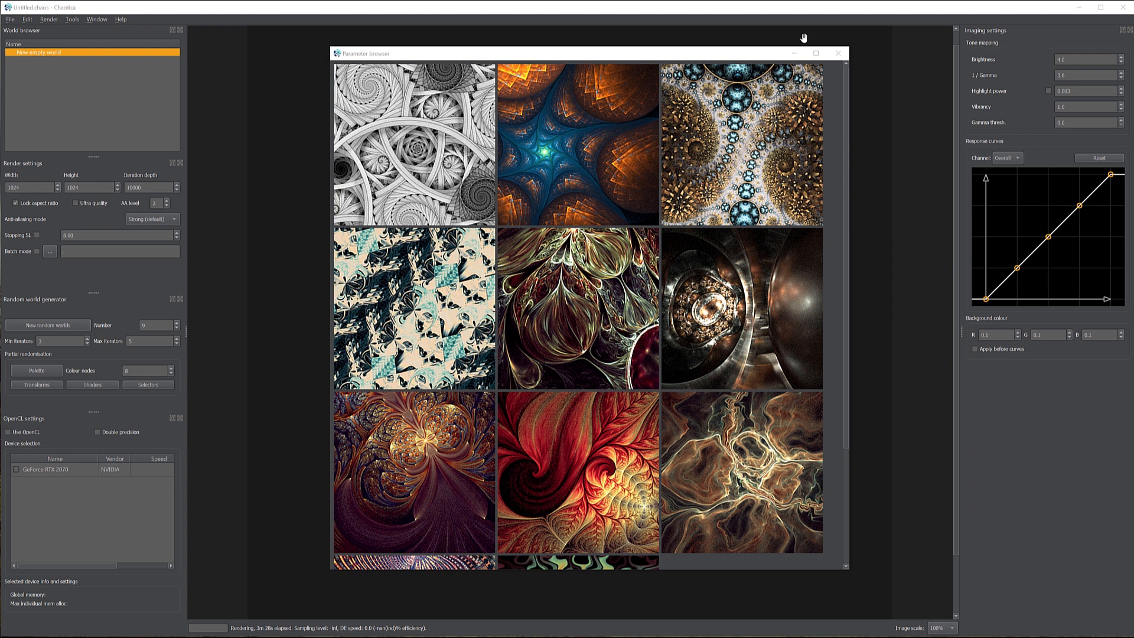
pyautogui.click(840, 54)
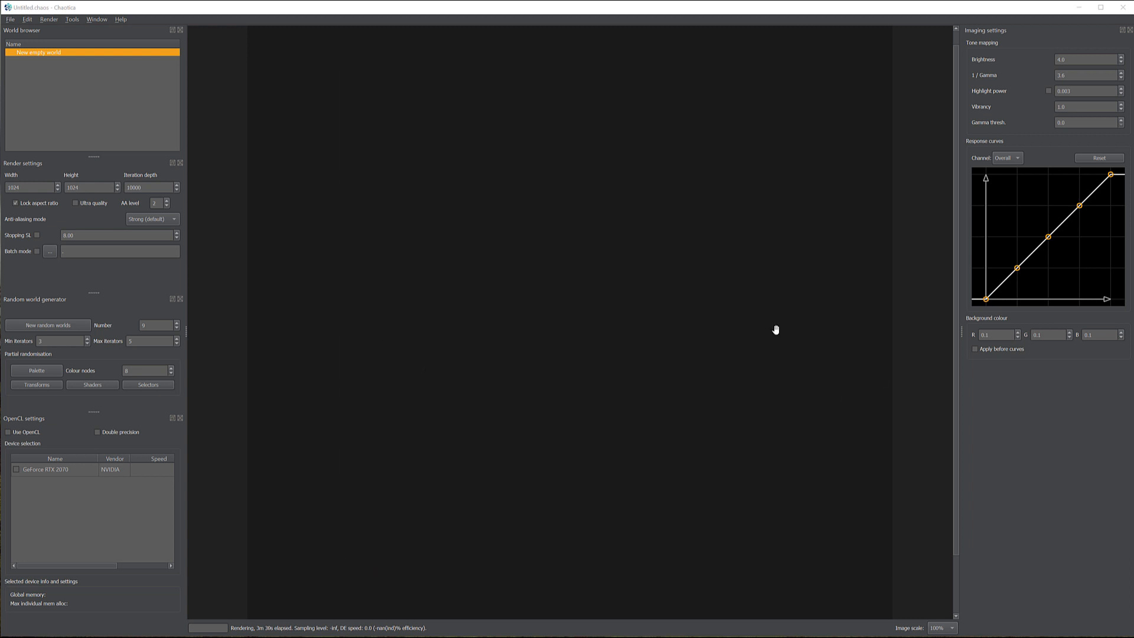
pyautogui.click(11, 19)
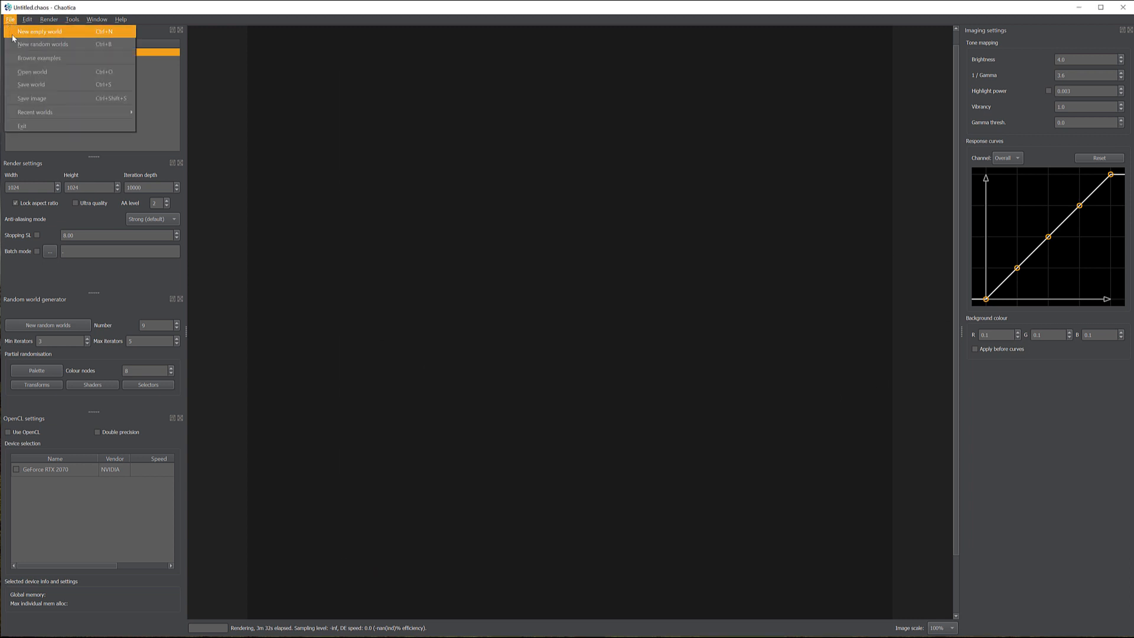
pyautogui.click(40, 45)
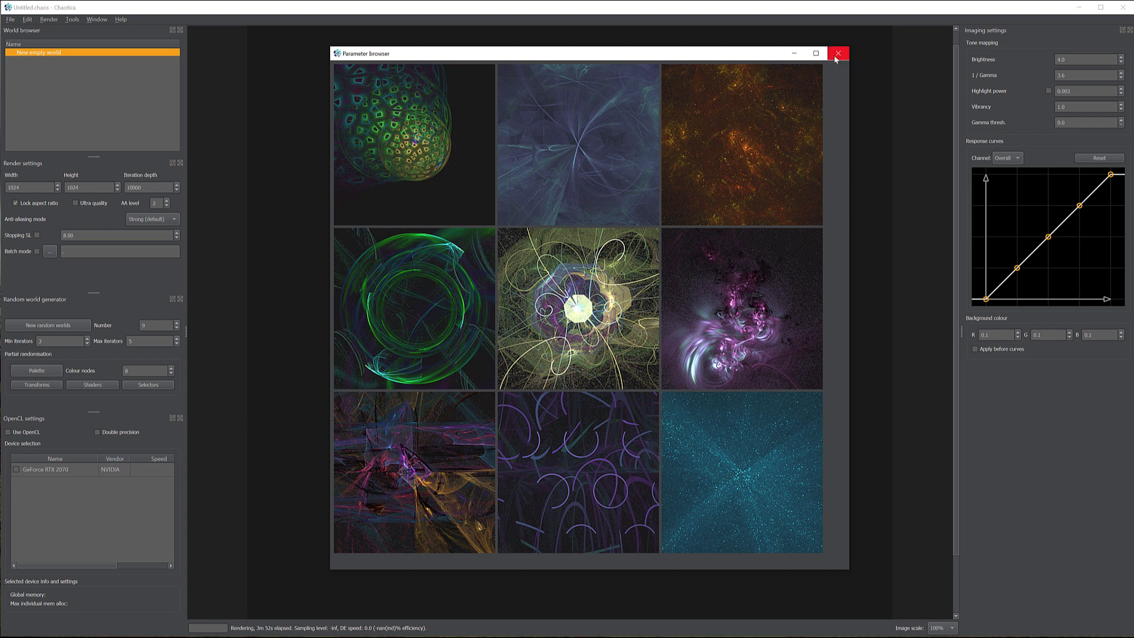
pyautogui.click(838, 54)
# Browse the bundled example fractals and load the blue-sphere, gold-shard world.
pyautogui.click(7, 19)
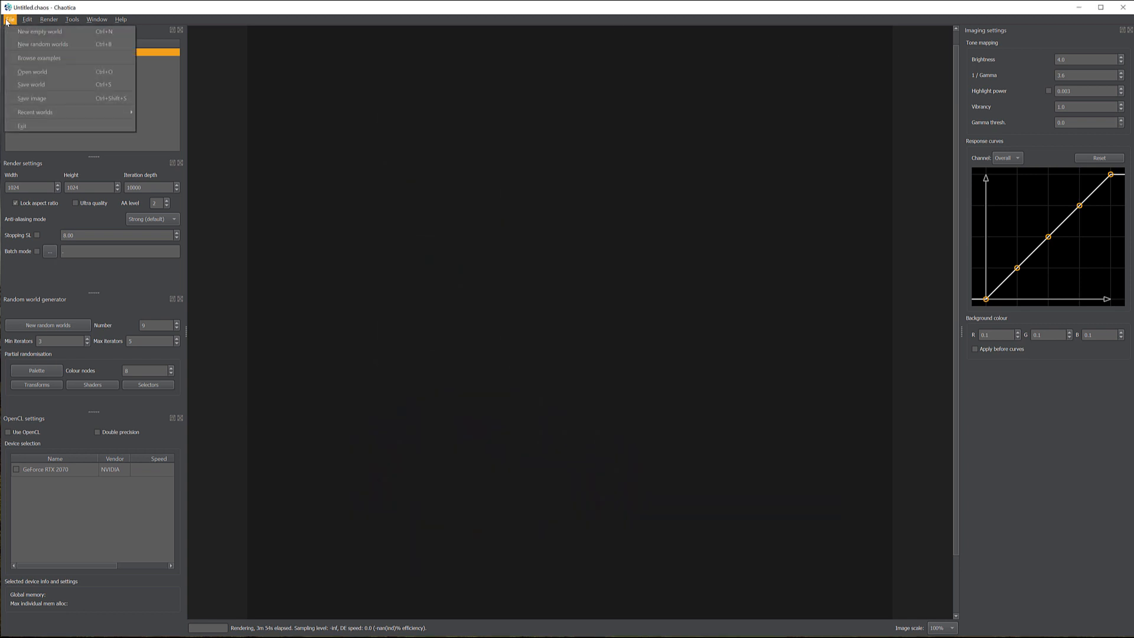
pyautogui.click(39, 57)
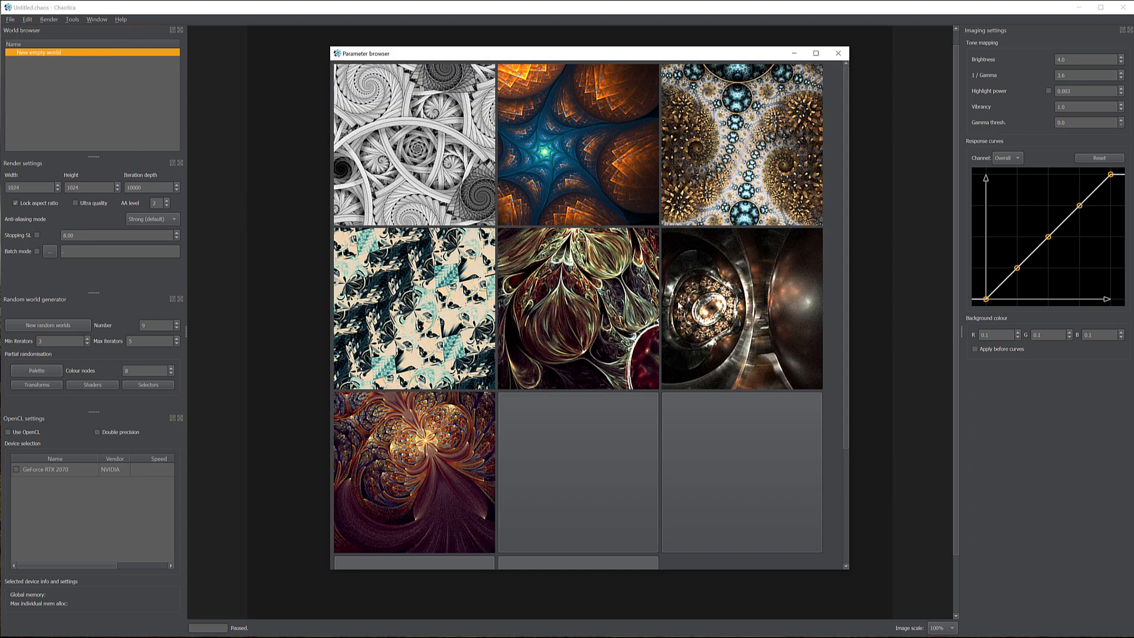
pyautogui.scroll(-2, 679, 275)
pyautogui.scroll(-1, 680, 275)
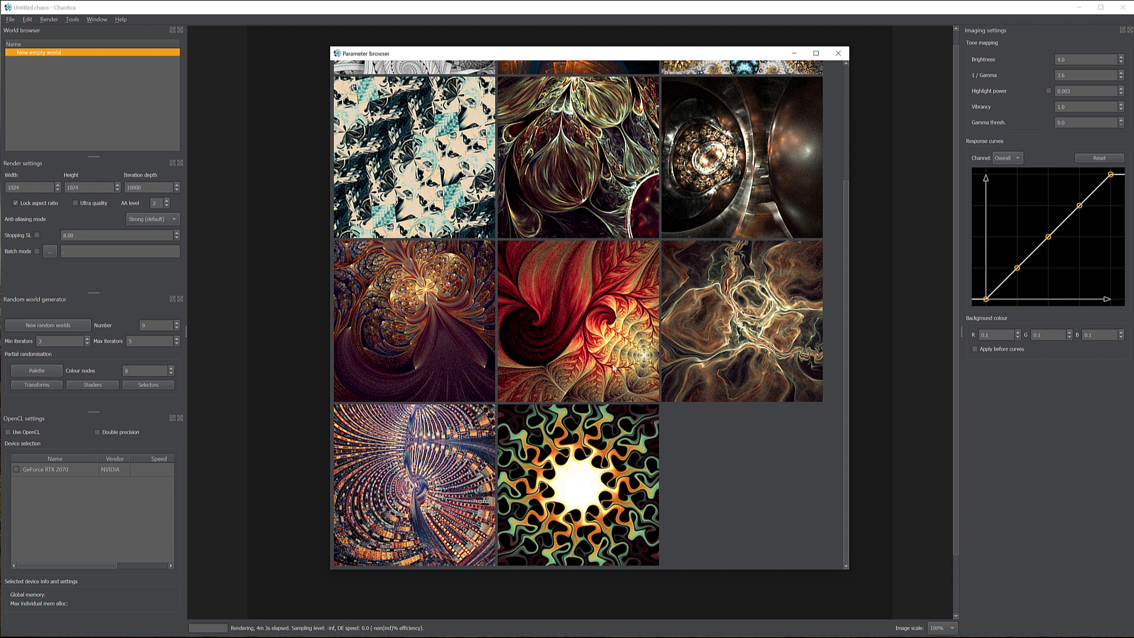
pyautogui.scroll(3, 779, 388)
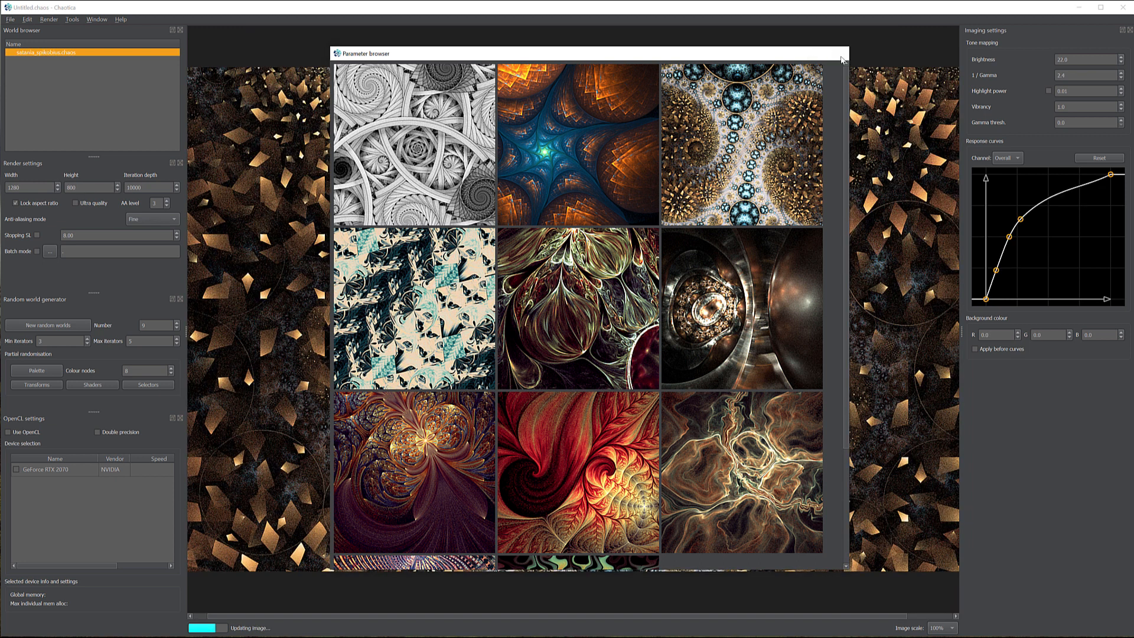
# Close the example browser to watch the render and look over the File menu's save options.
pyautogui.click(842, 59)
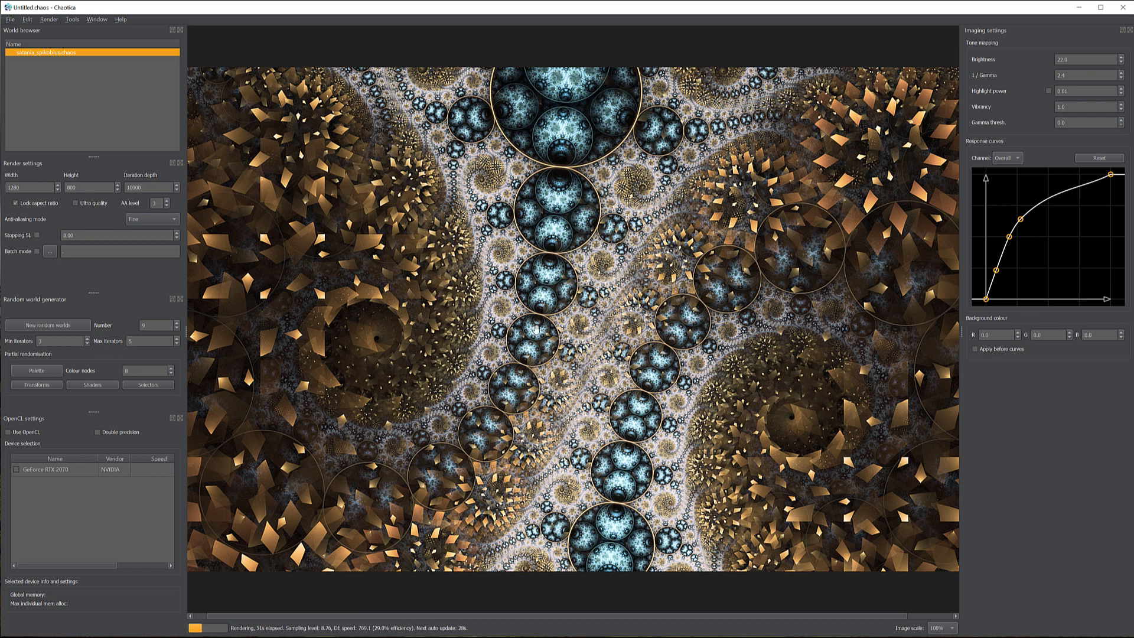
pyautogui.click(10, 20)
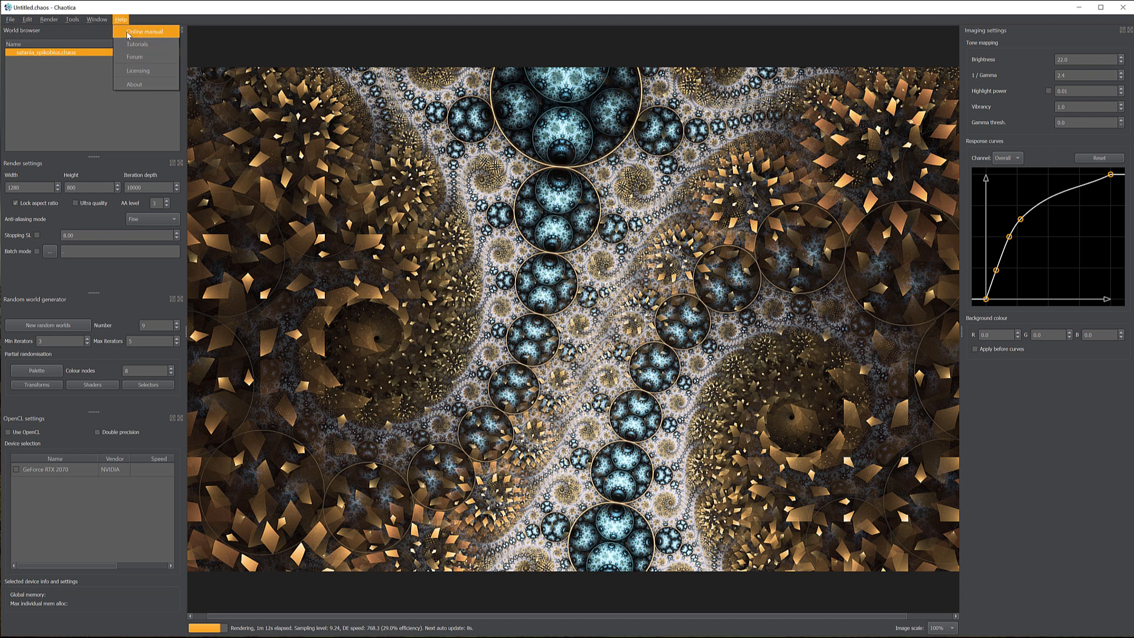
# Read the online manual's Fractal Editing and Palette Editor pages, then return to the home page.
pyautogui.click(145, 31)
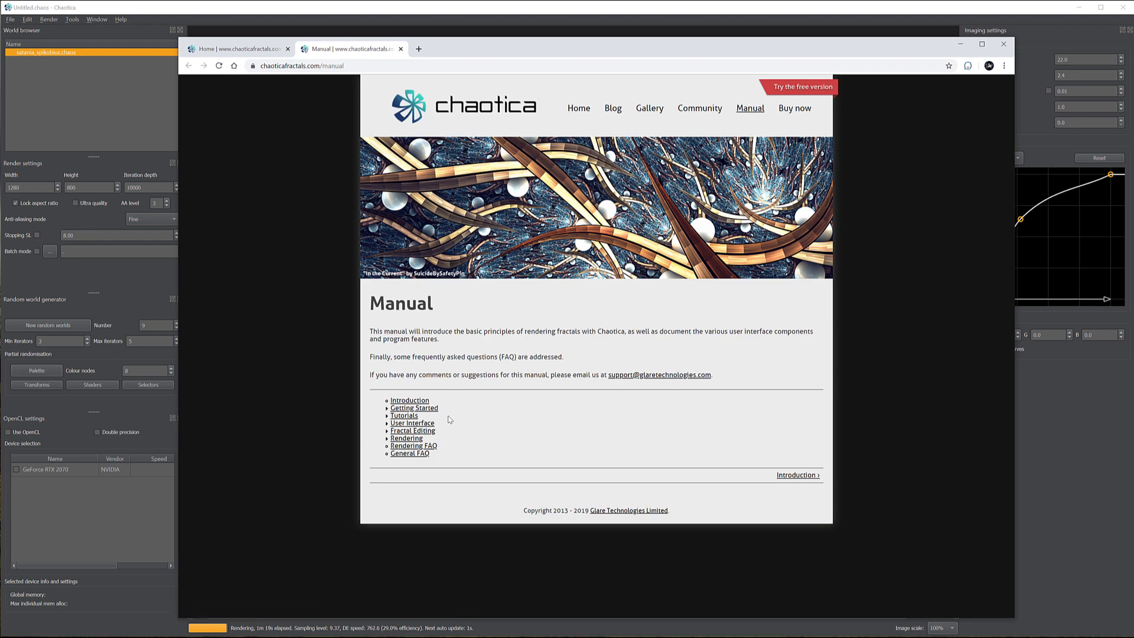
pyautogui.click(410, 431)
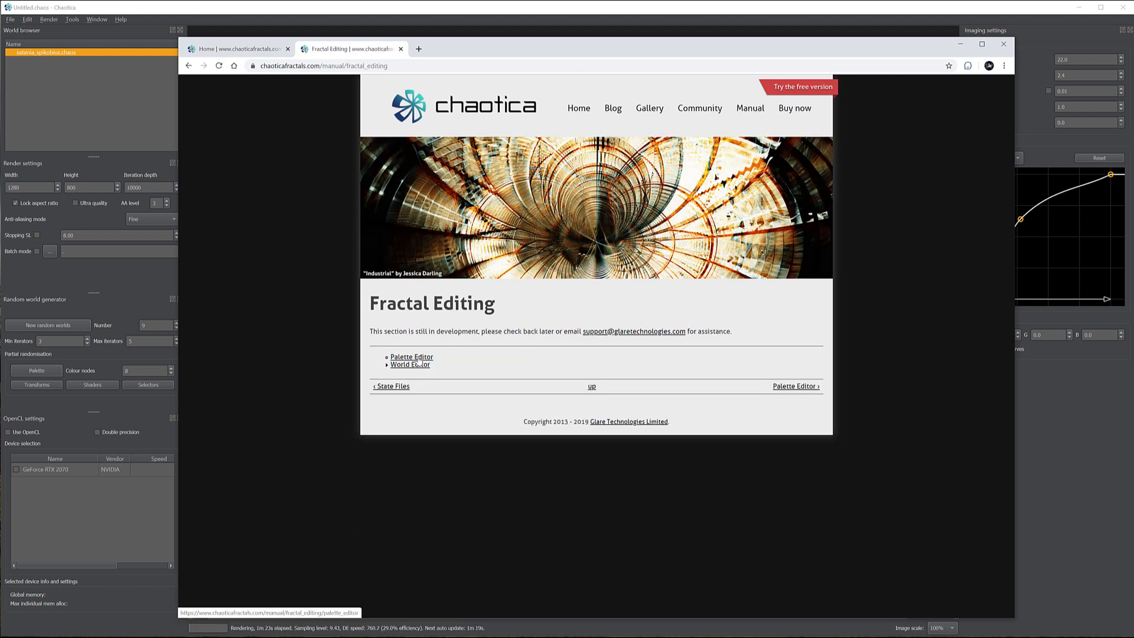
pyautogui.click(411, 357)
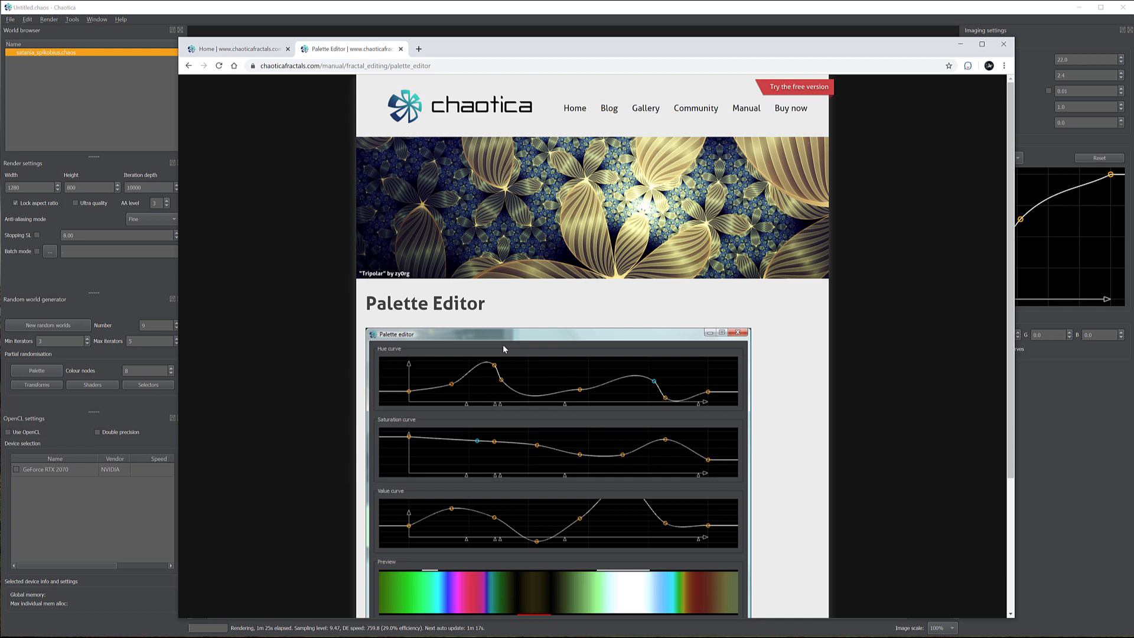
pyautogui.scroll(-2, 502, 345)
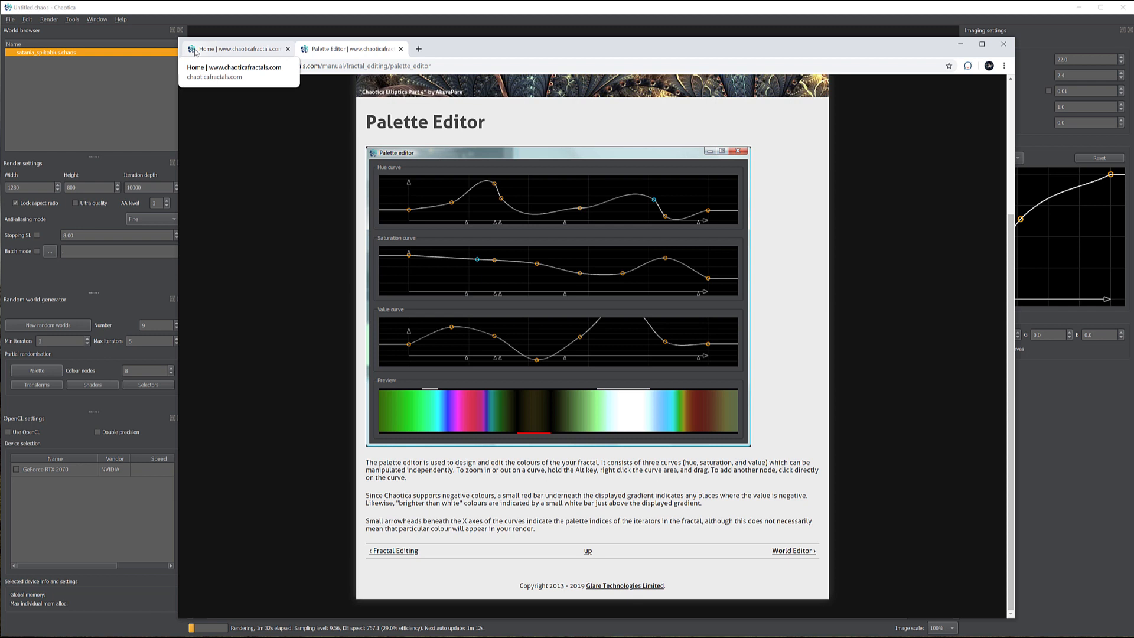
pyautogui.click(226, 49)
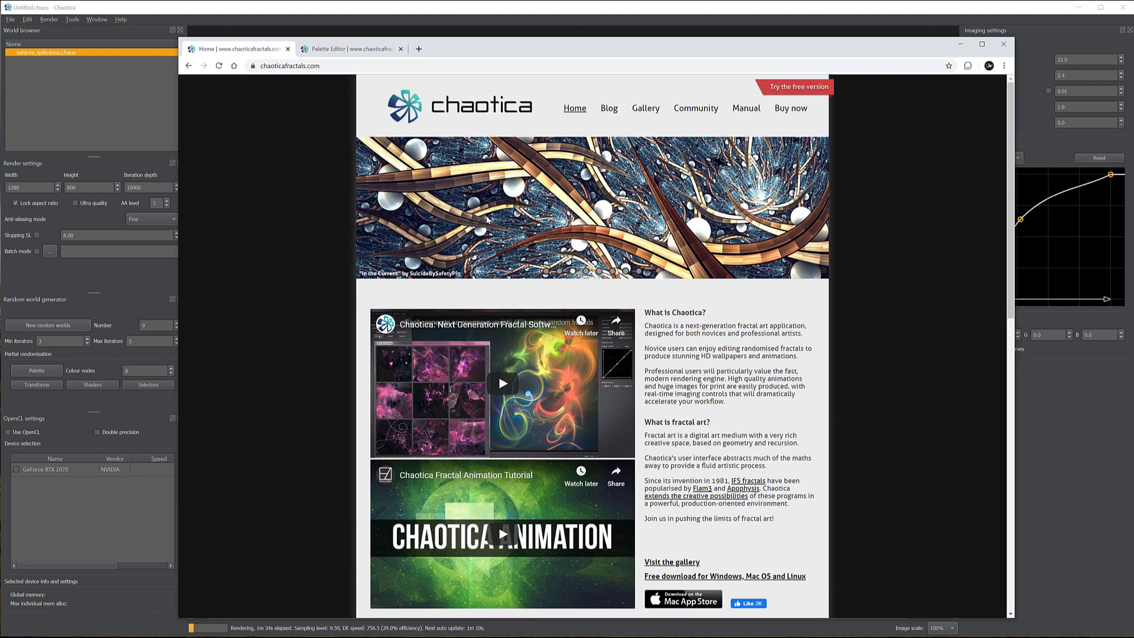
# Minimize Chrome and bring up the World editor with the fractal's transforms and iterator tree.
pyautogui.click(963, 45)
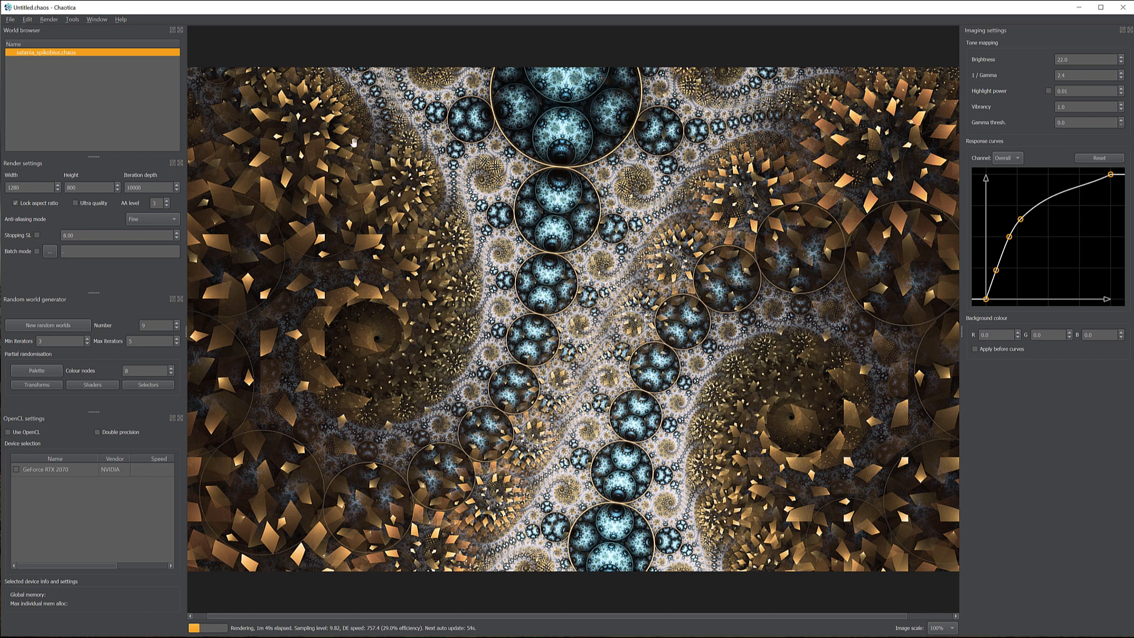
pyautogui.click(96, 18)
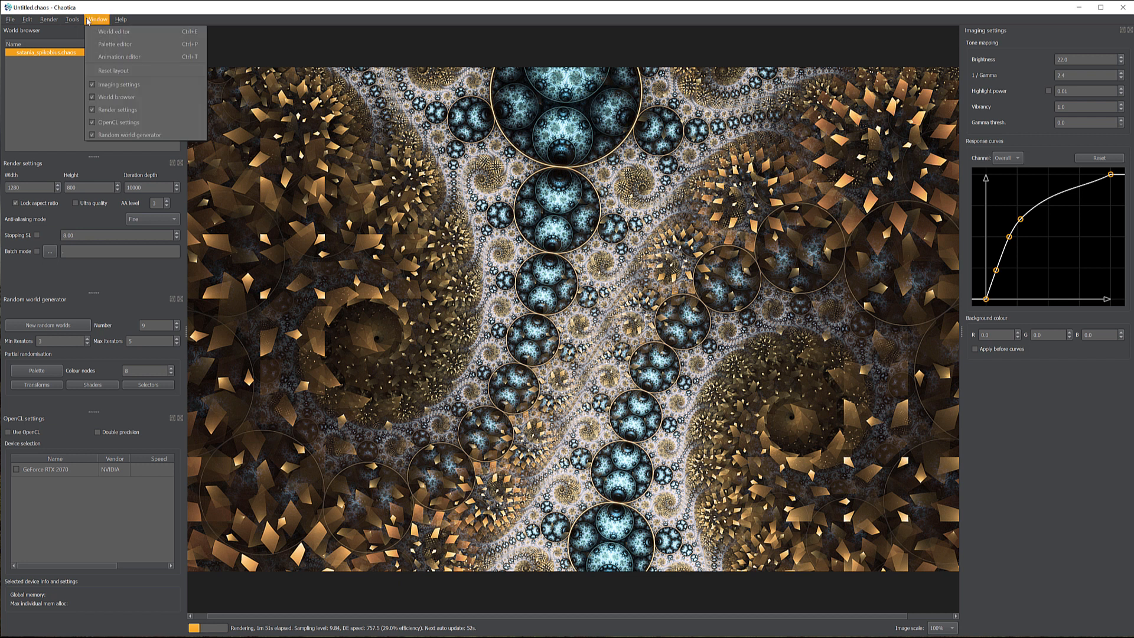
pyautogui.click(107, 32)
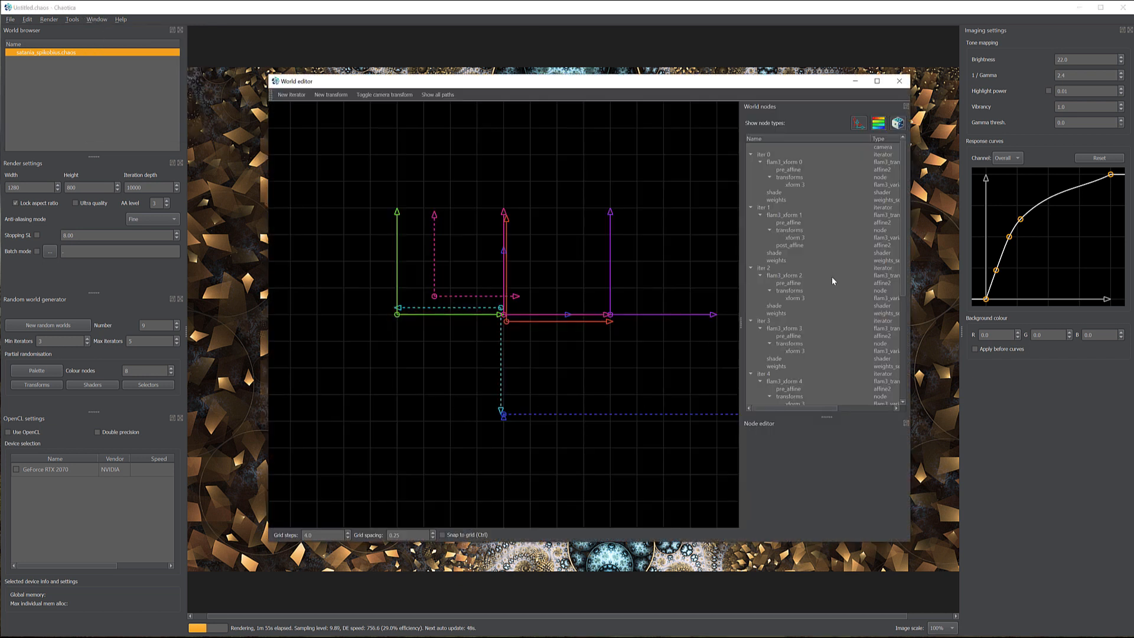
pyautogui.scroll(-3, 831, 281)
pyautogui.scroll(-2, 832, 281)
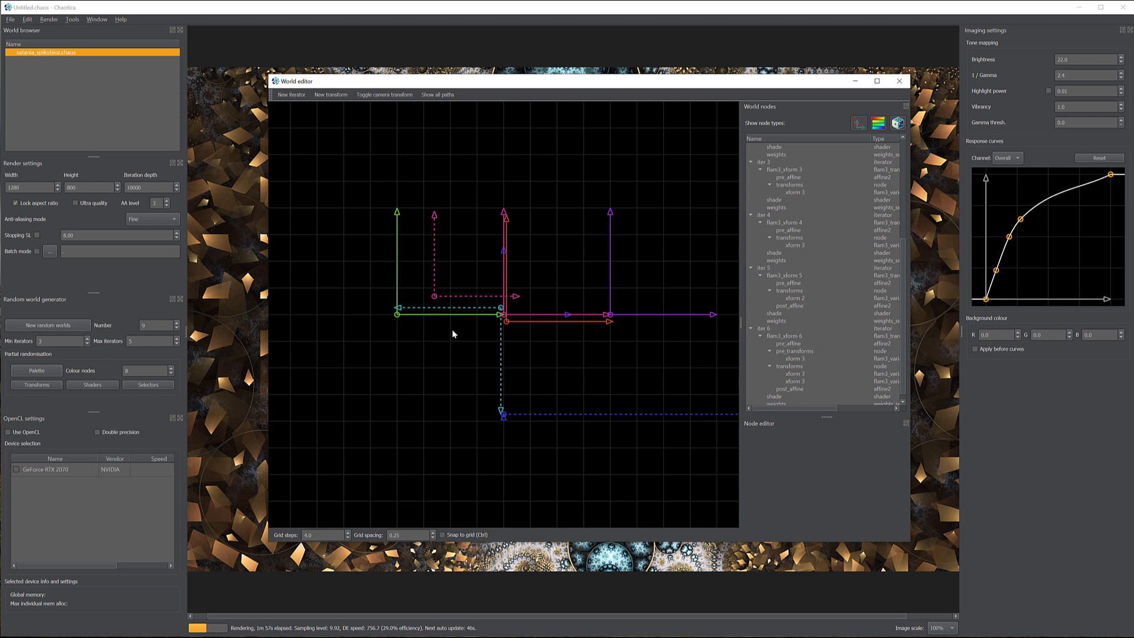
pyautogui.scroll(5, 825, 290)
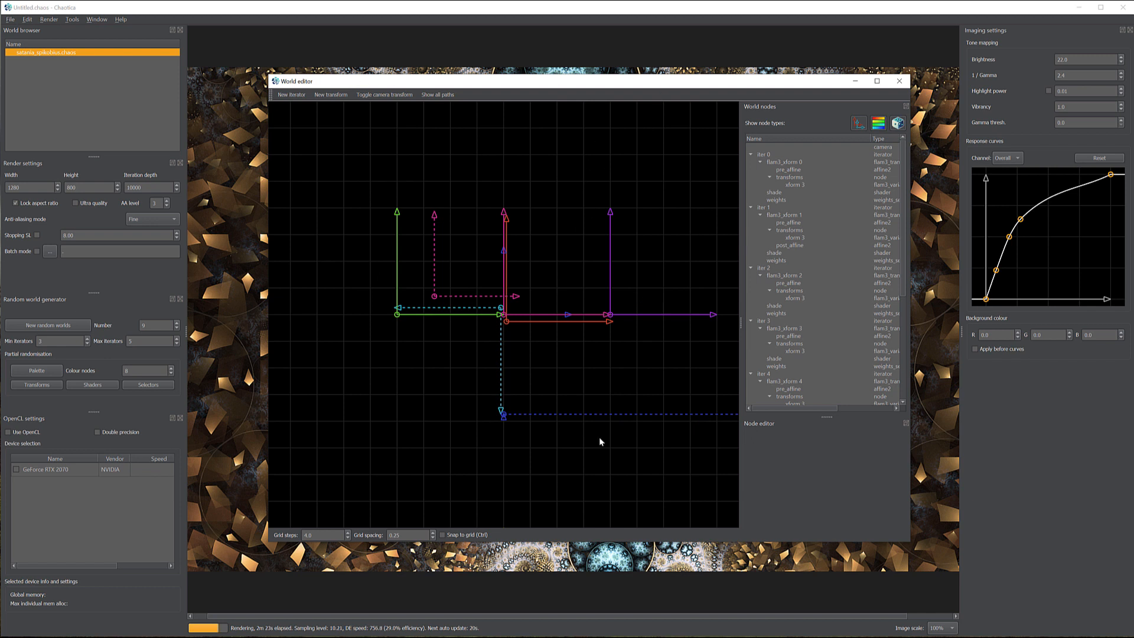
# Move and narrow the World editor window so the render stays visible.
pyautogui.moveTo(605, 81); pyautogui.dragTo(664, 89)
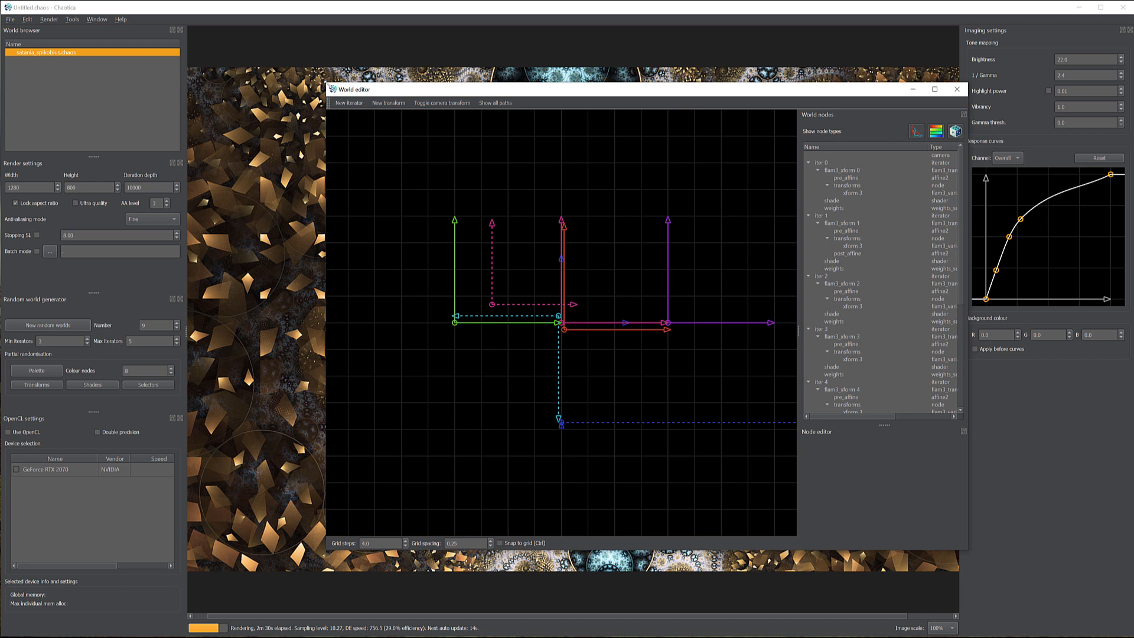
pyautogui.moveTo(330, 89); pyautogui.dragTo(589, 133)
pyautogui.moveTo(760, 131)
pyautogui.mouseDown()
pyautogui.moveTo(922, 231)
pyautogui.moveTo(804, 169)
pyautogui.mouseUp()
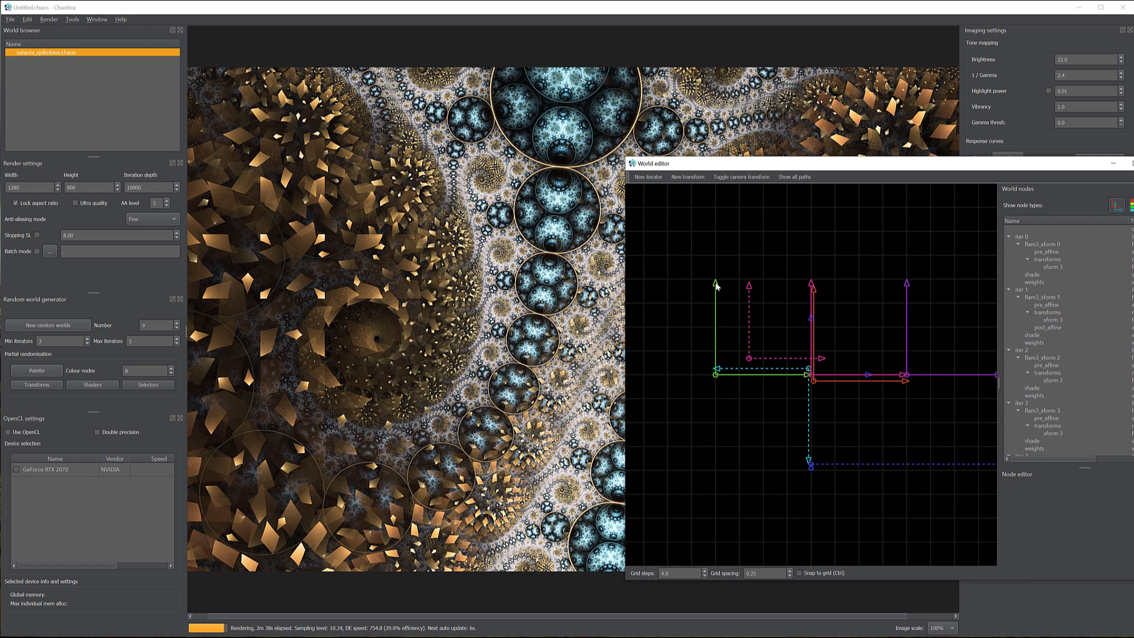
# Tilt and lower iter 3's green transform, set its variation to loonie, then view the iterator weights.
pyautogui.moveTo(716, 286); pyautogui.dragTo(682, 271)
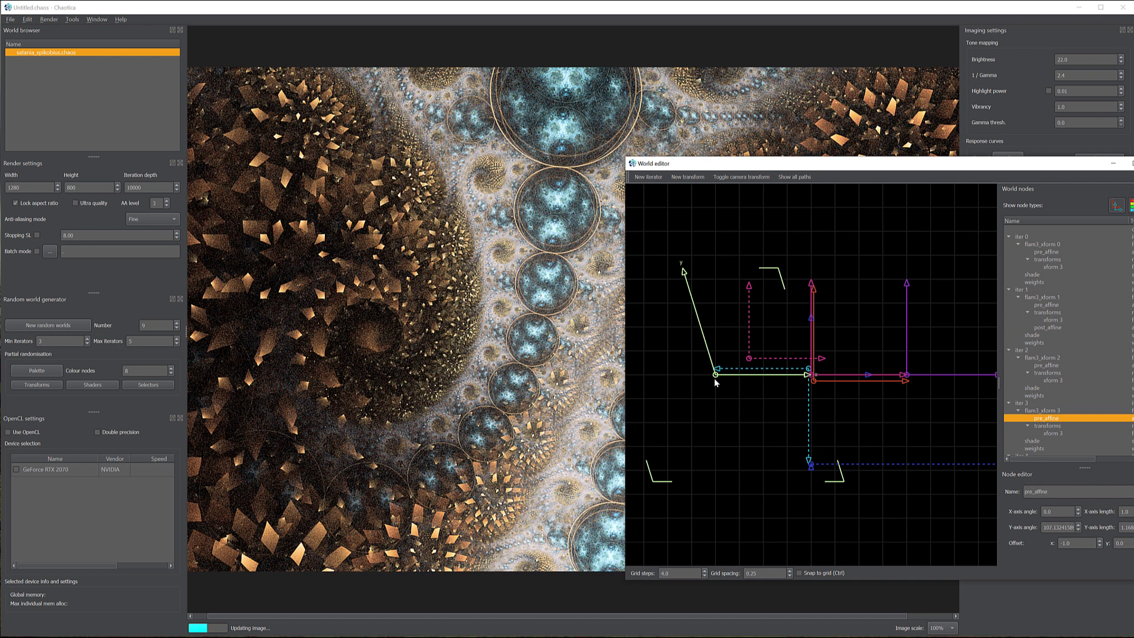
pyautogui.moveTo(717, 375)
pyautogui.mouseDown()
pyautogui.moveTo(794, 459)
pyautogui.moveTo(766, 400)
pyautogui.mouseUp()
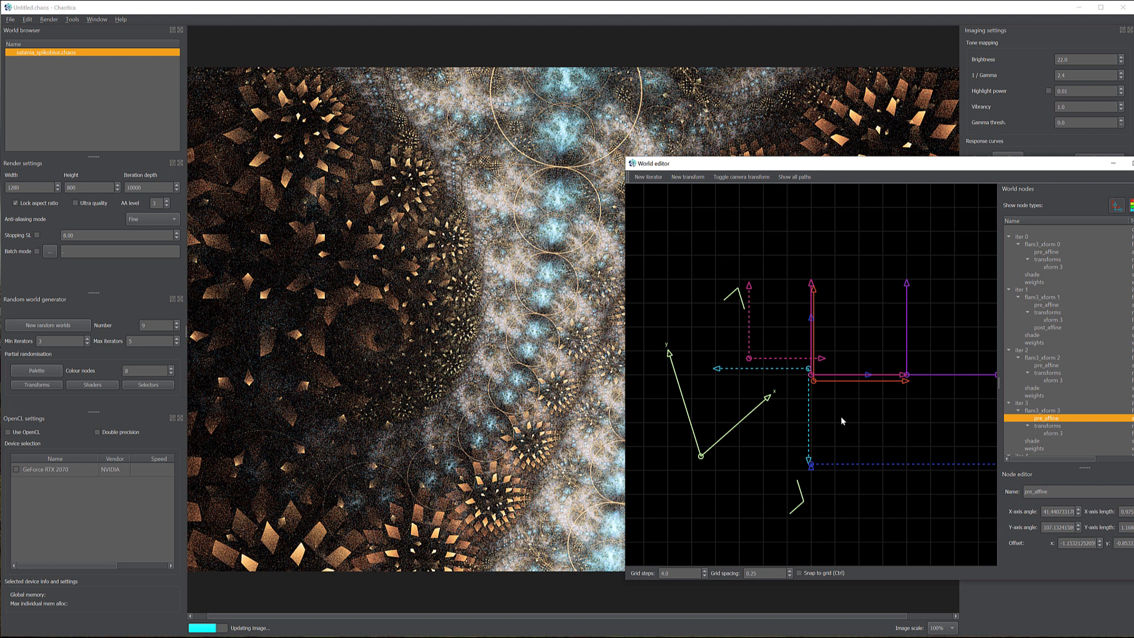
pyautogui.click(1053, 433)
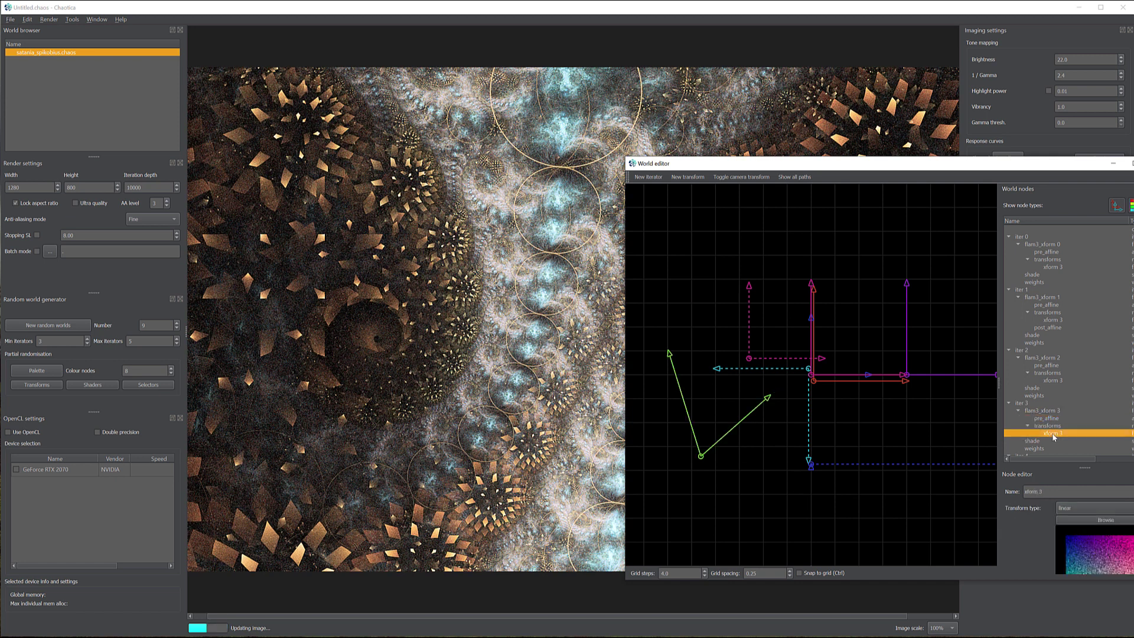
pyautogui.click(1099, 549)
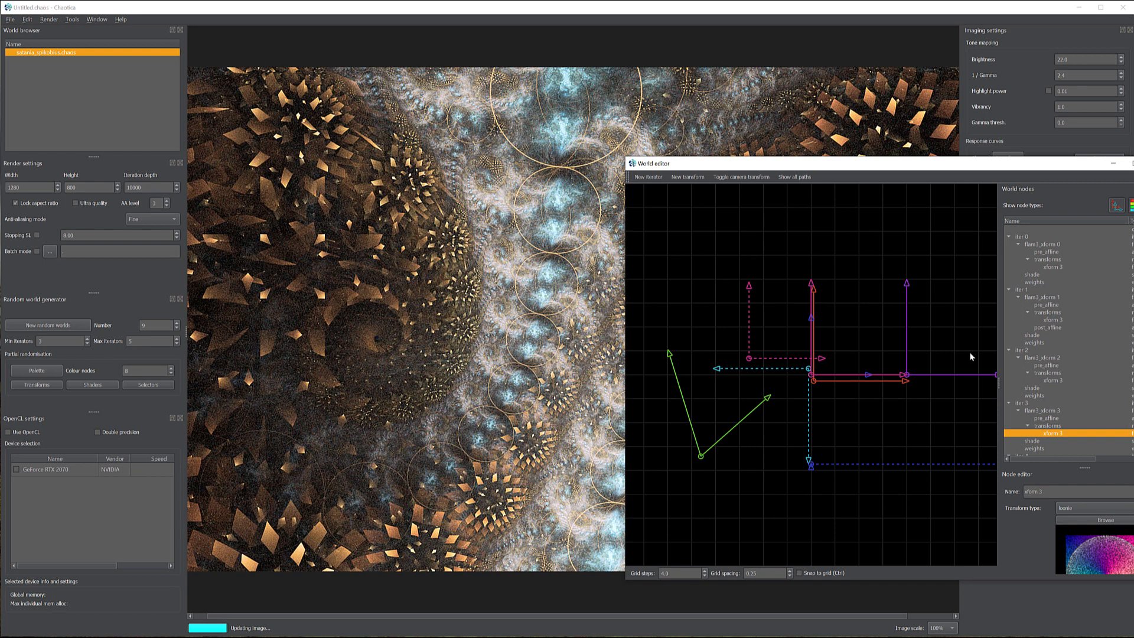
pyautogui.click(1039, 449)
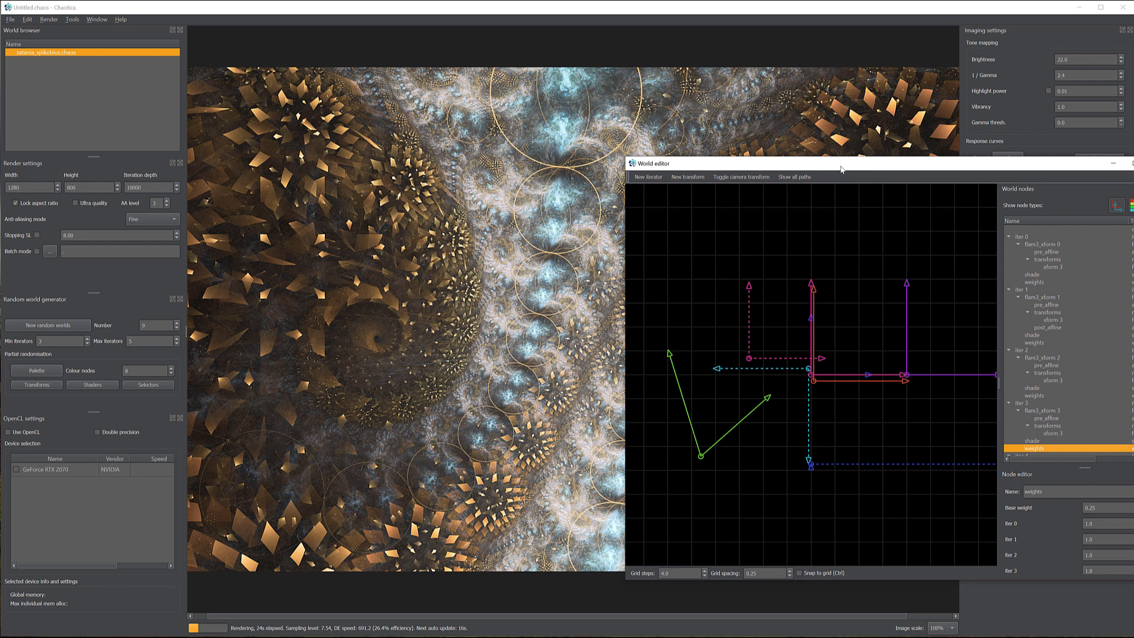
pyautogui.moveTo(842, 167); pyautogui.dragTo(684, 151)
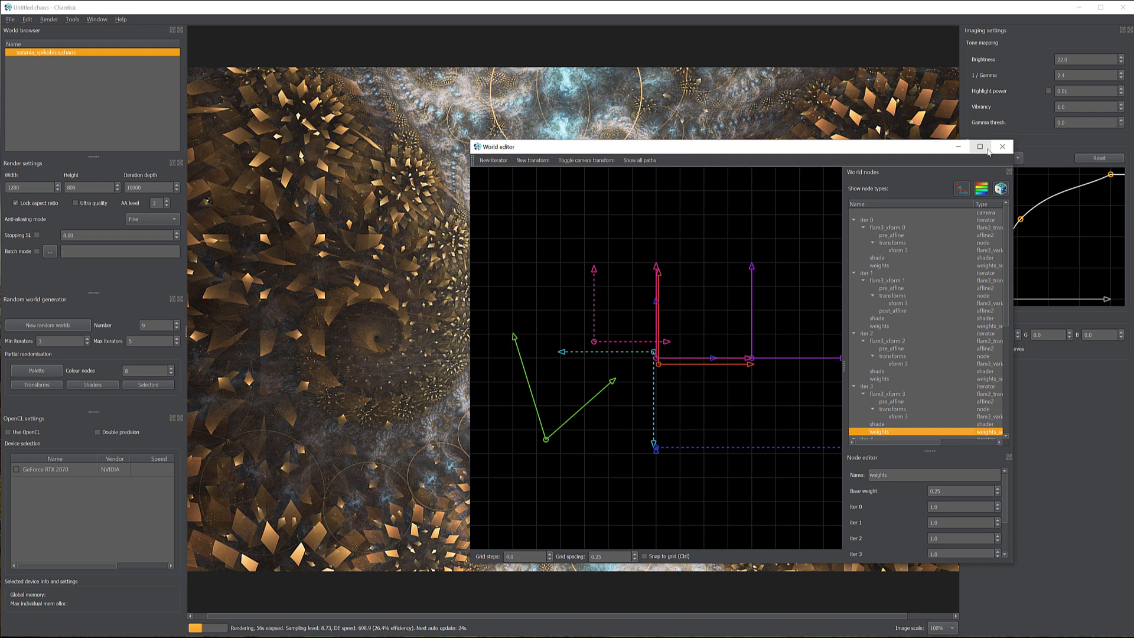
# Close the World editor, leaving the reworked blue-and-gold fractal rendering in full view.
pyautogui.click(1002, 145)
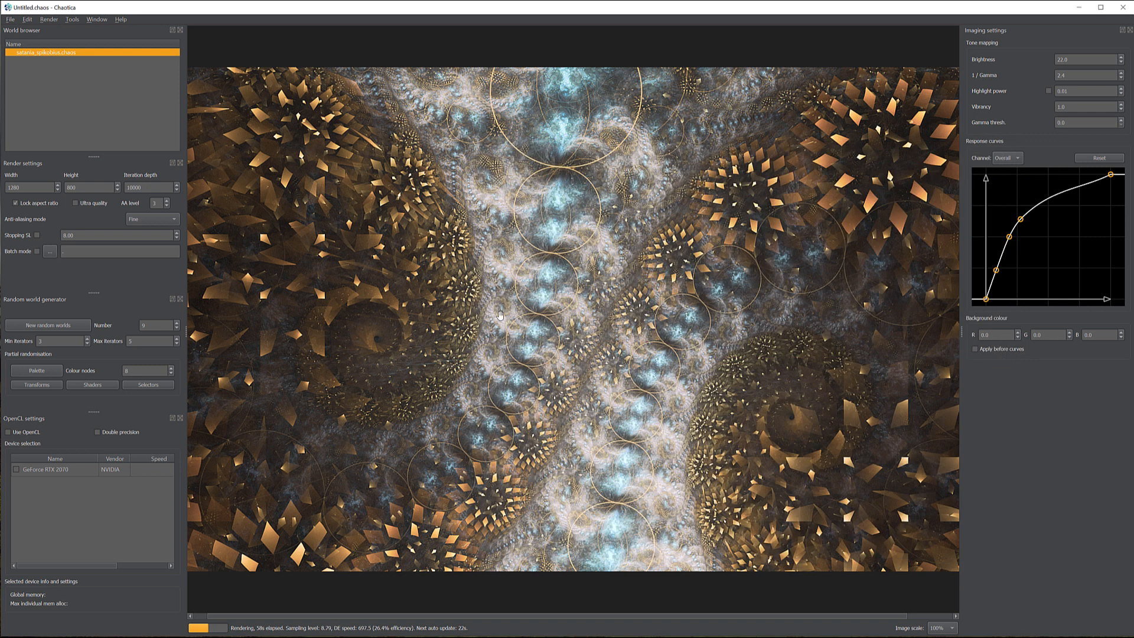